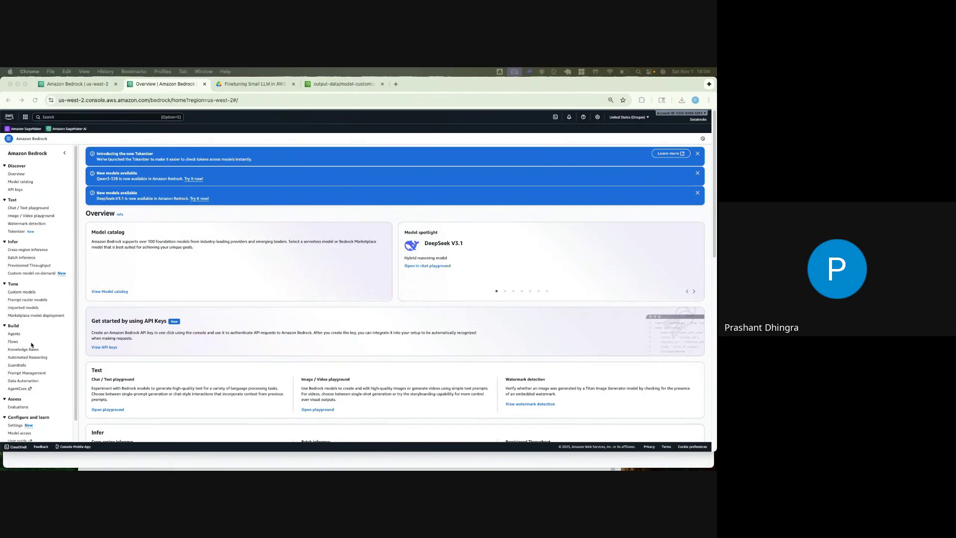
Start a new custom model with fine-tuning from the Custom models page and look over the job form
click(17, 293)
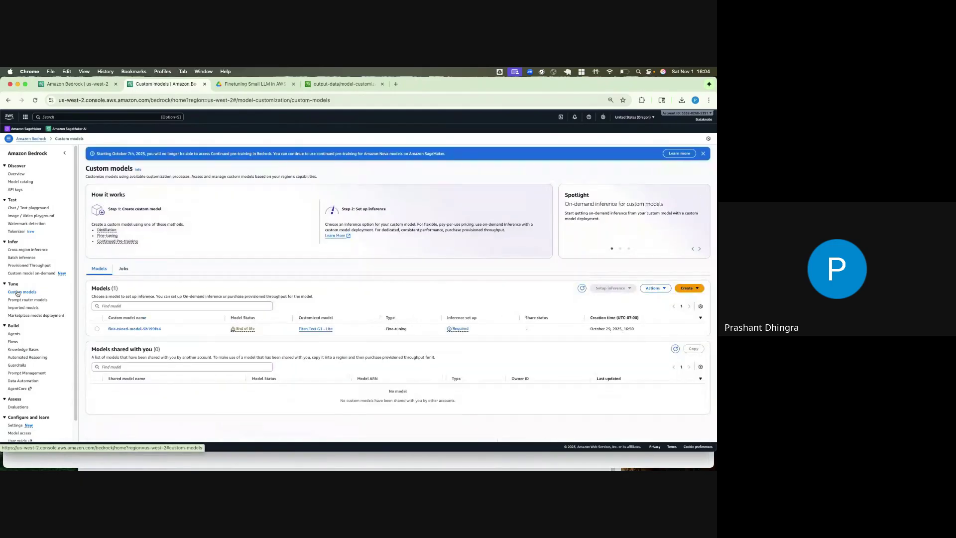
click(687, 288)
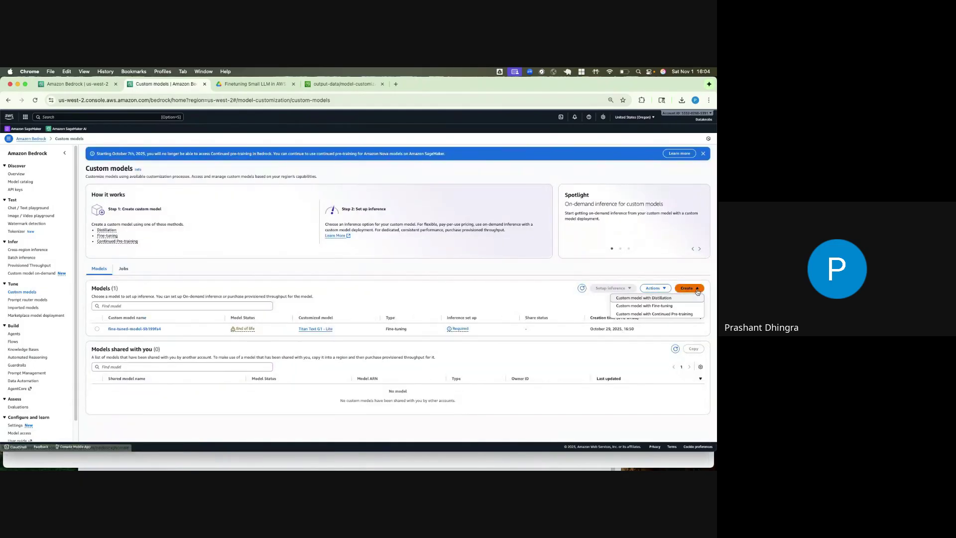
click(676, 307)
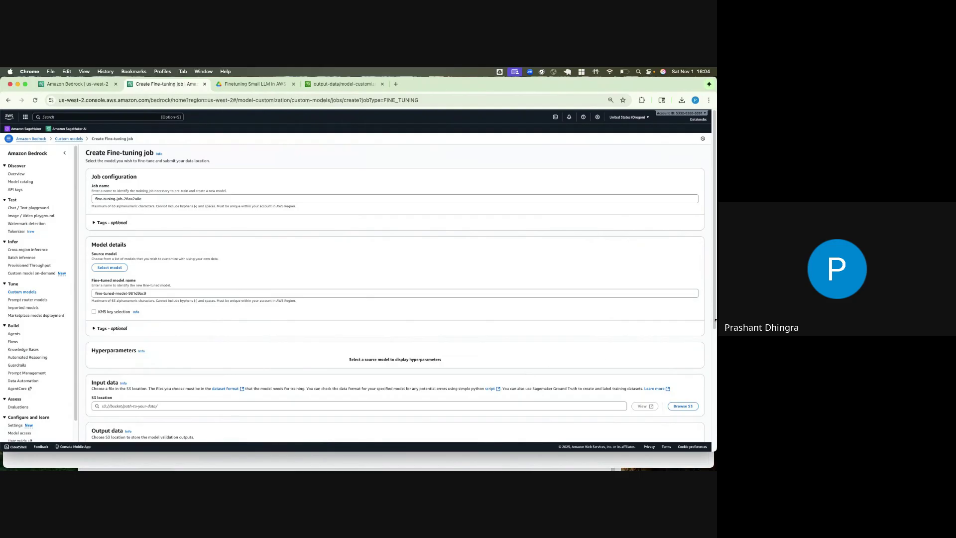
scroll(715, 320, down, 5)
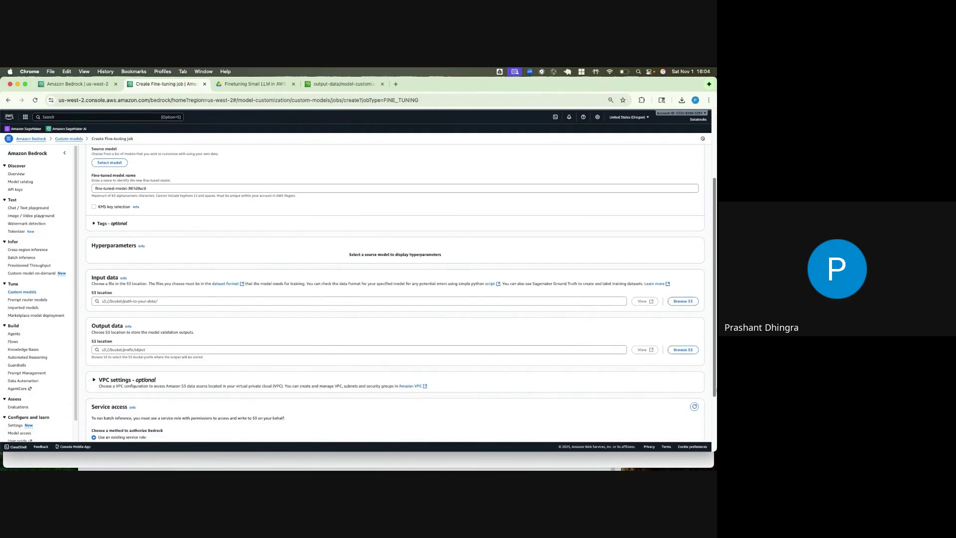
scroll(252, 343, up, 4)
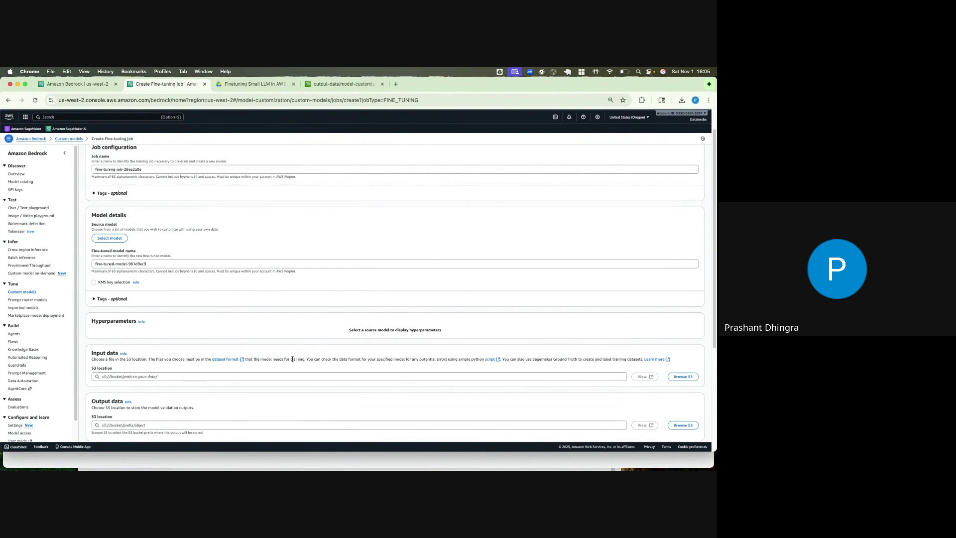
Set the input data location to final_train1.jsonl in the my-llm-finetune S3 bucket
scroll(224, 303, down, 2)
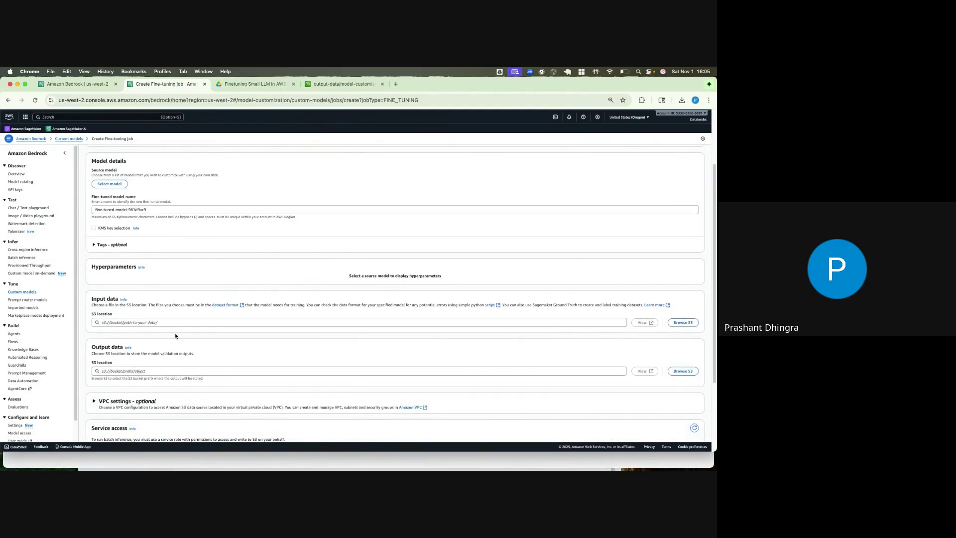
click(683, 322)
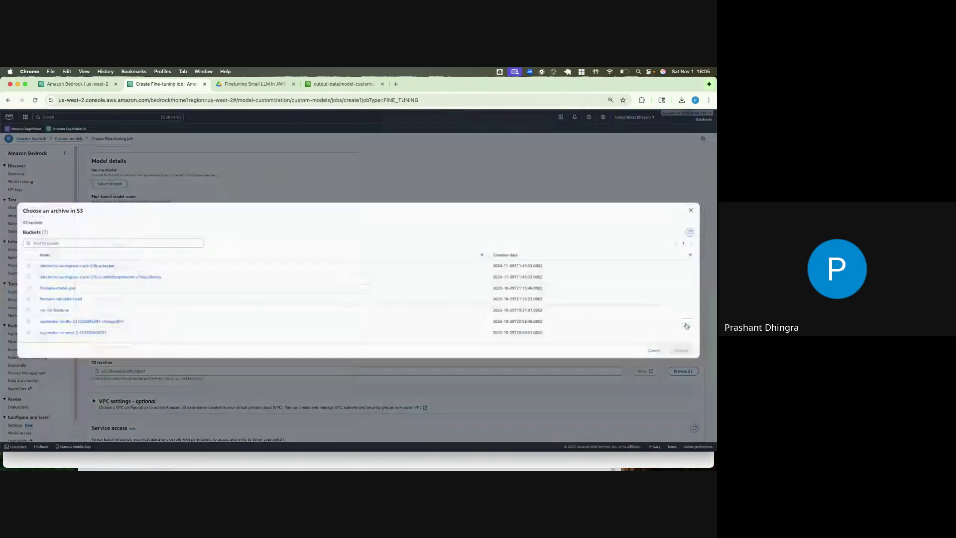
click(69, 310)
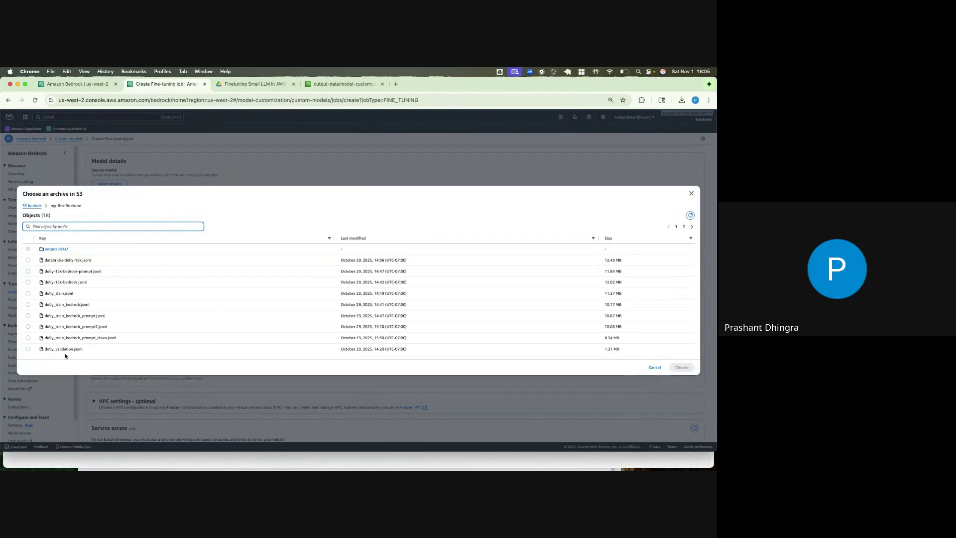
click(684, 226)
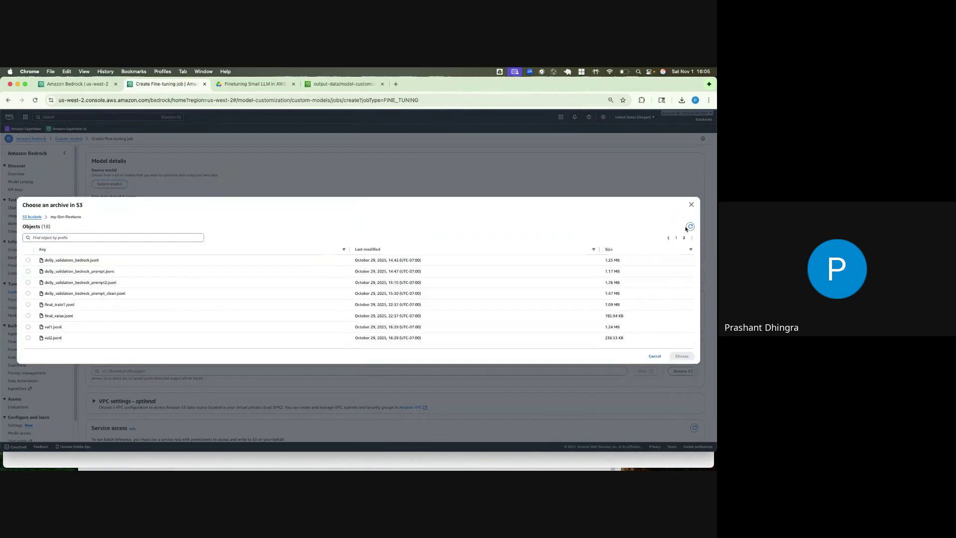
click(42, 306)
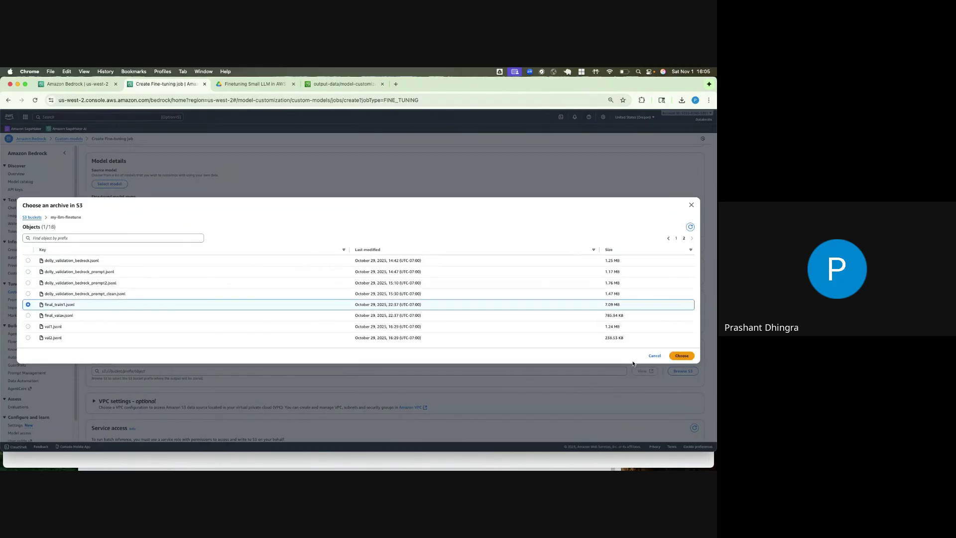
click(693, 355)
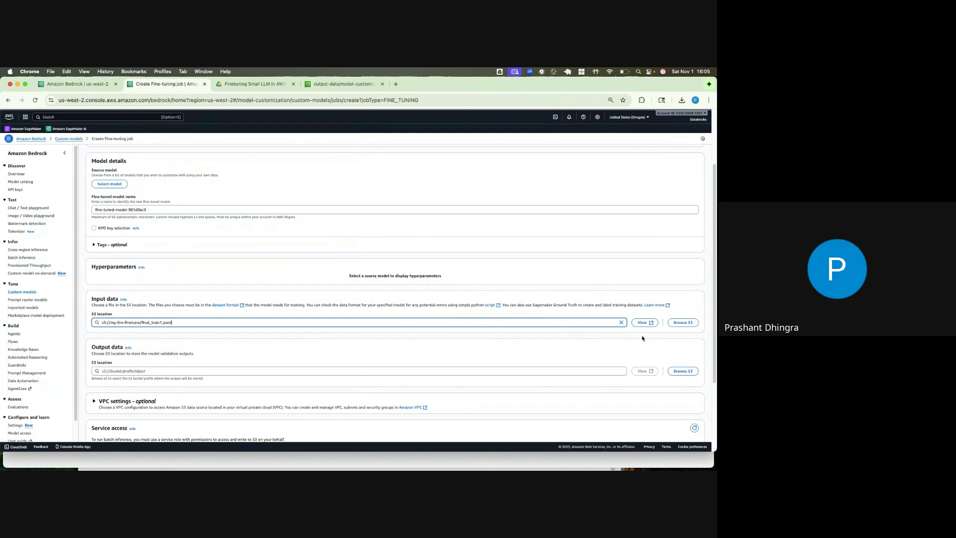
Set the output data location to the output-data/ folder in the my-llm-finetune S3 bucket
click(158, 371)
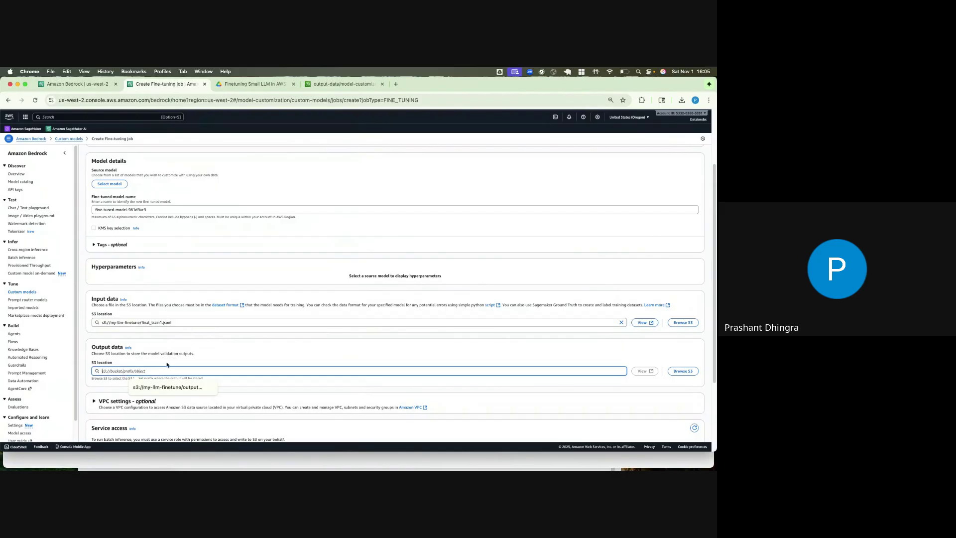
click(683, 373)
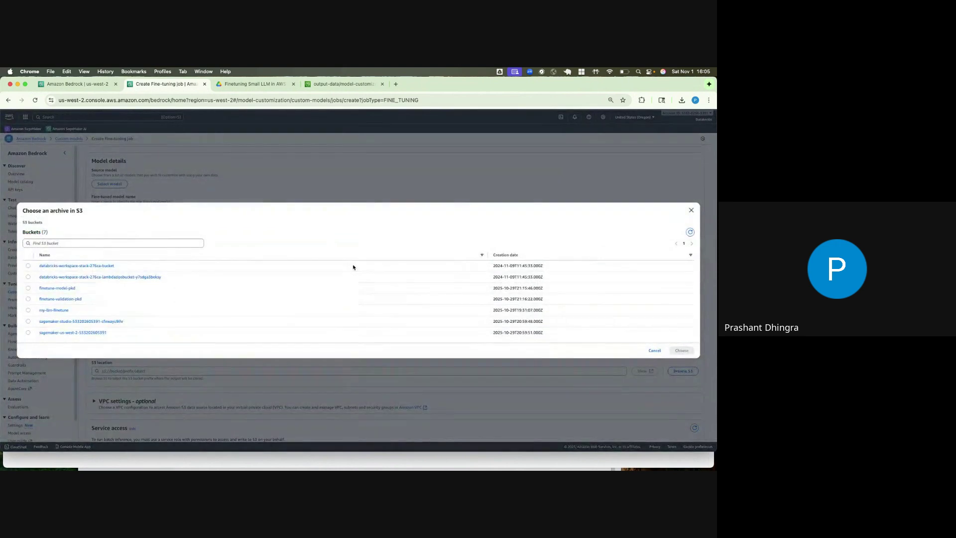
click(49, 310)
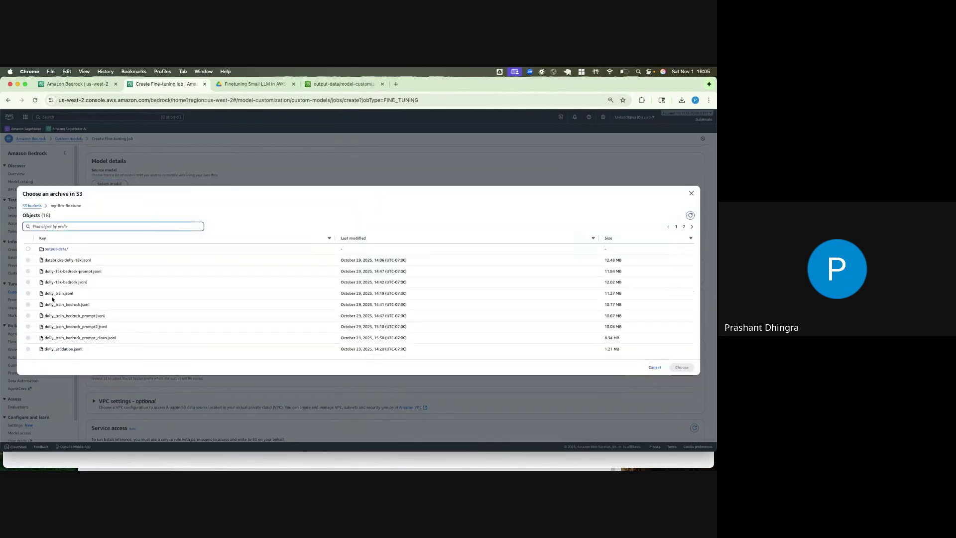
click(28, 249)
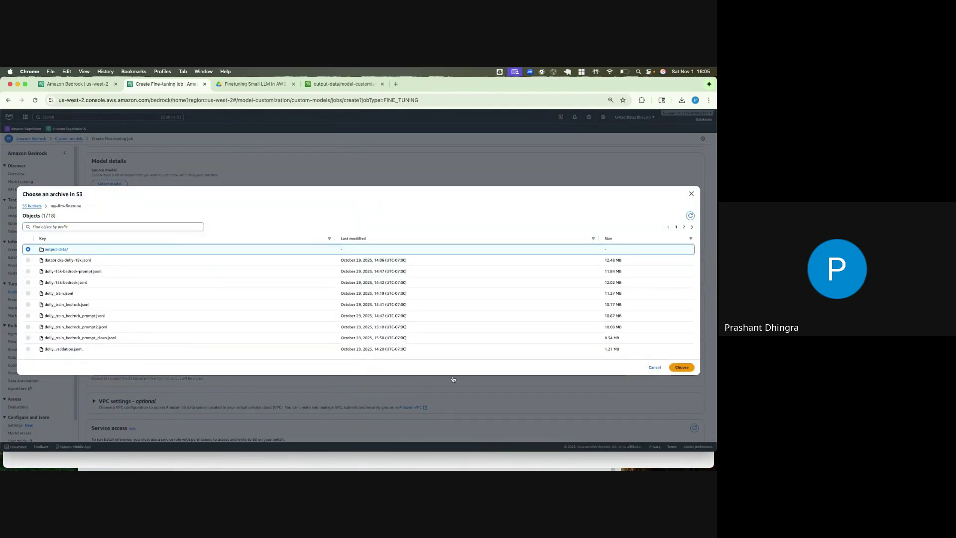
click(681, 367)
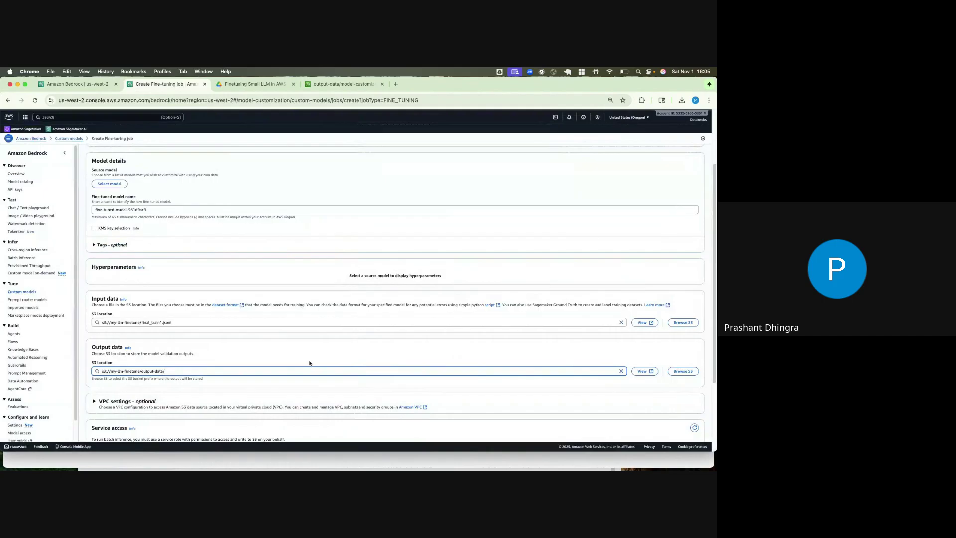
click(201, 335)
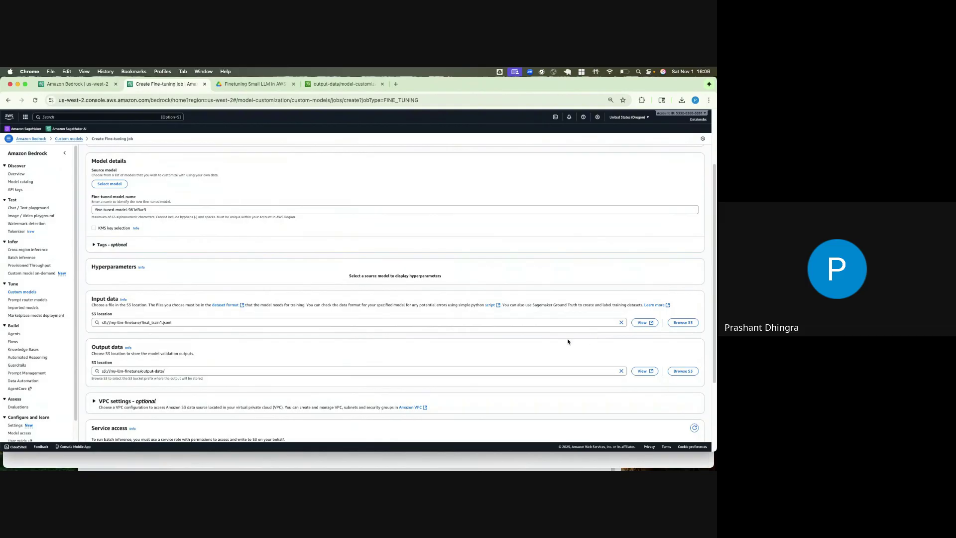
Rename the fine-tuning job as dataknobs-model
scroll(709, 196, up, 3)
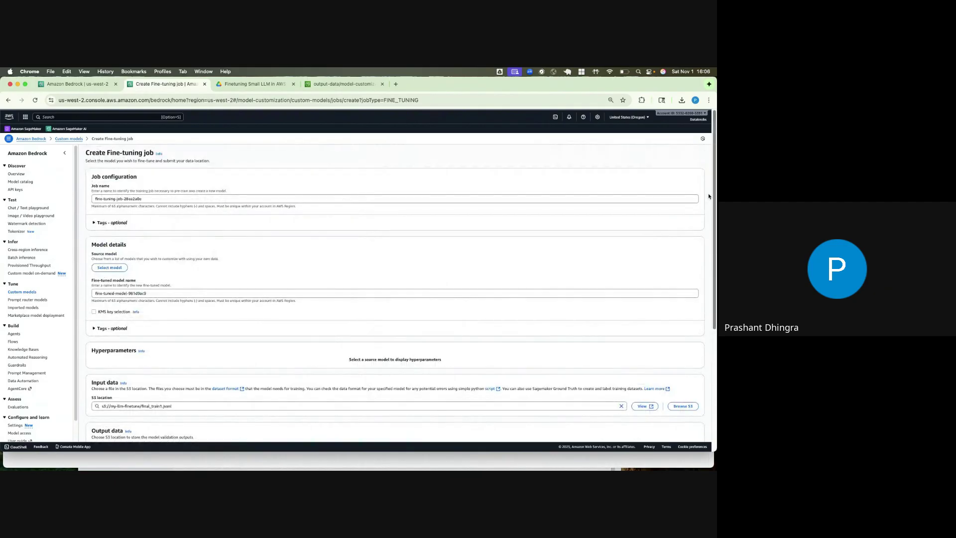
drag(145, 200, 88, 200)
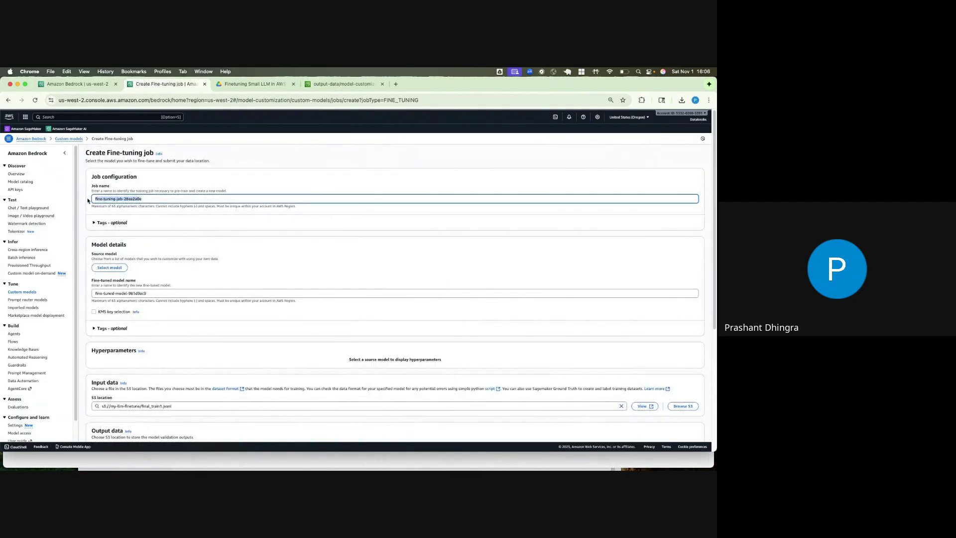
text(dataknobs-model)
click(186, 322)
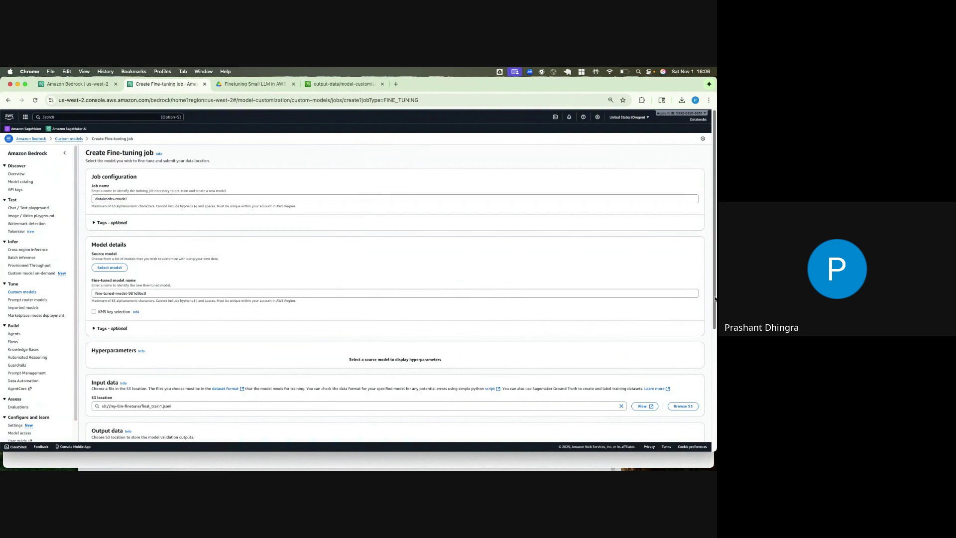
Assign the existing service role newrole-finetune to the fine-tuning job
scroll(705, 299, down, 8)
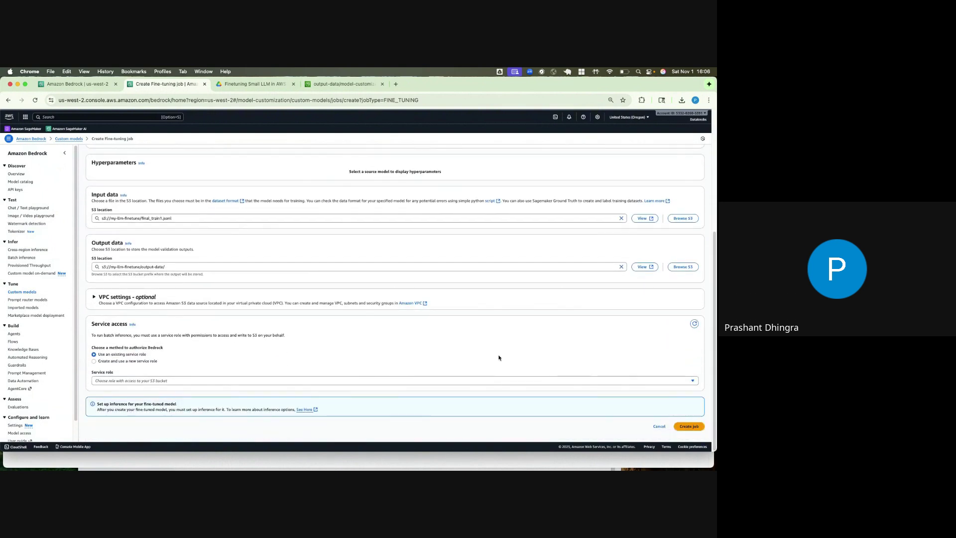
click(123, 381)
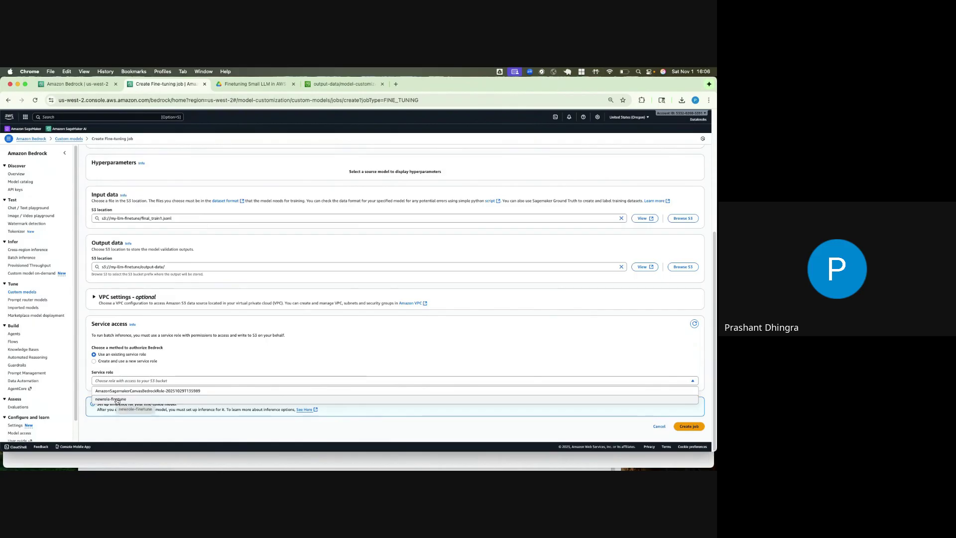
click(117, 399)
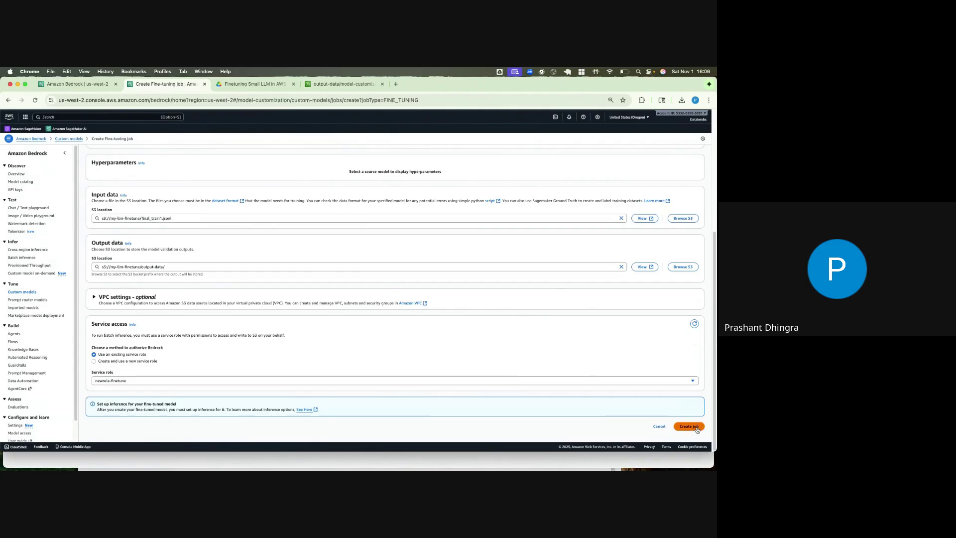
scroll(697, 430, up, 1)
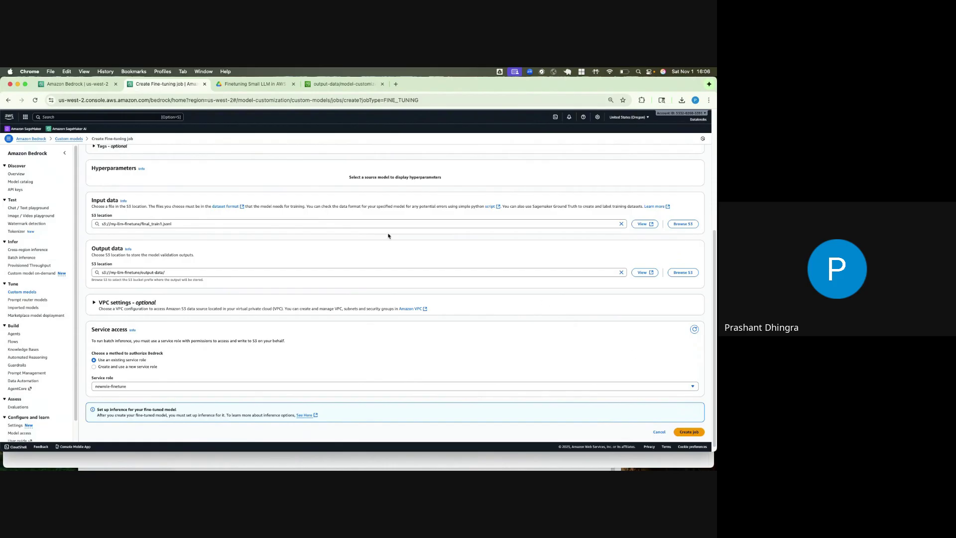
Switch to the S3 page of validation_metrics.csv, download the file and open the downloaded copy in BBEdit
click(69, 85)
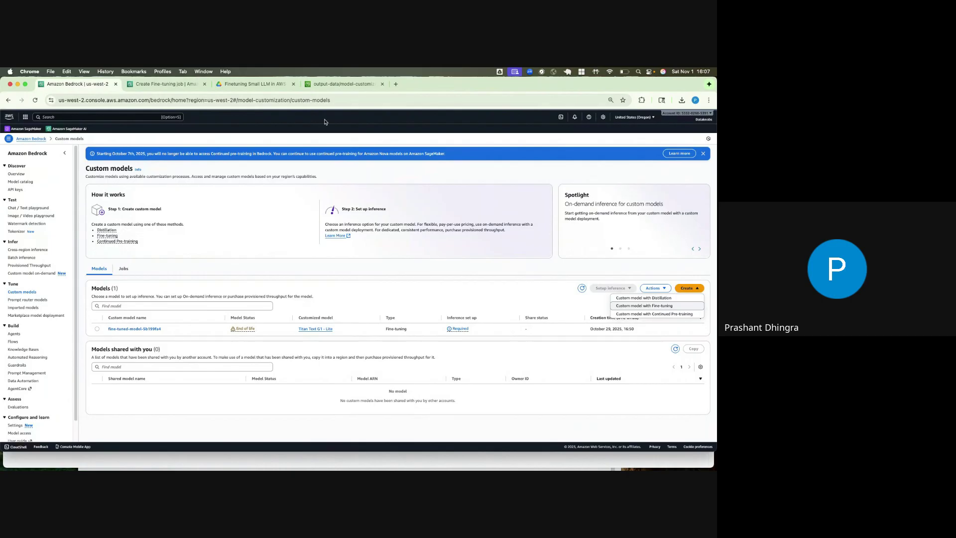
click(343, 84)
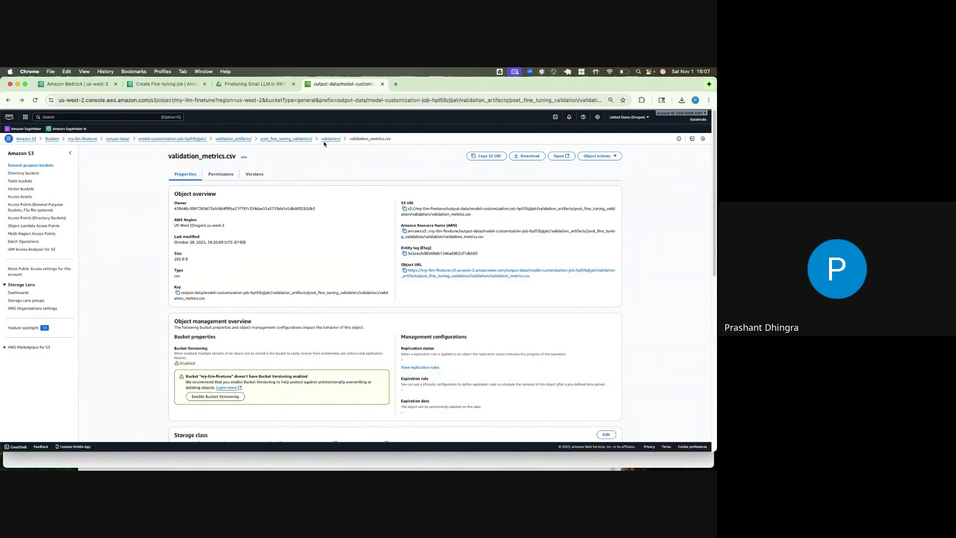
click(544, 156)
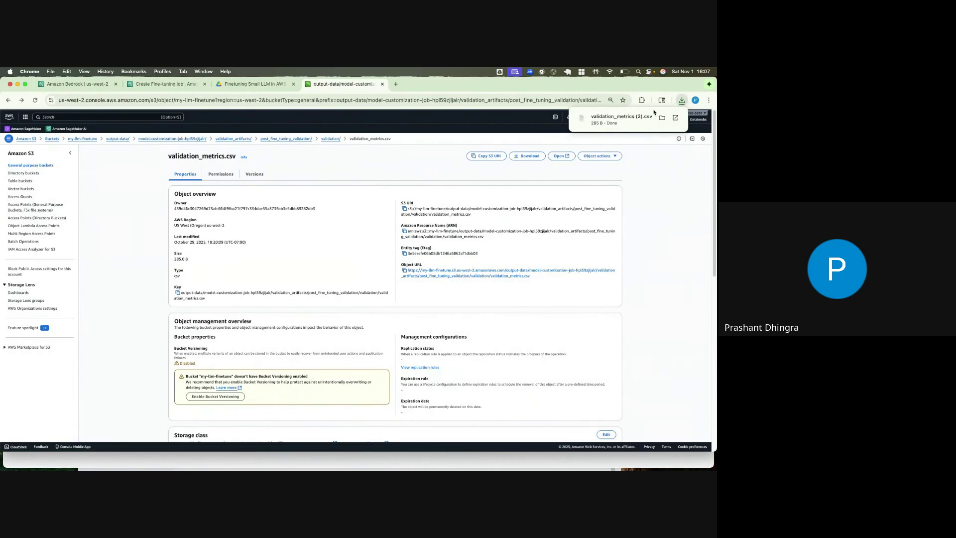
click(661, 117)
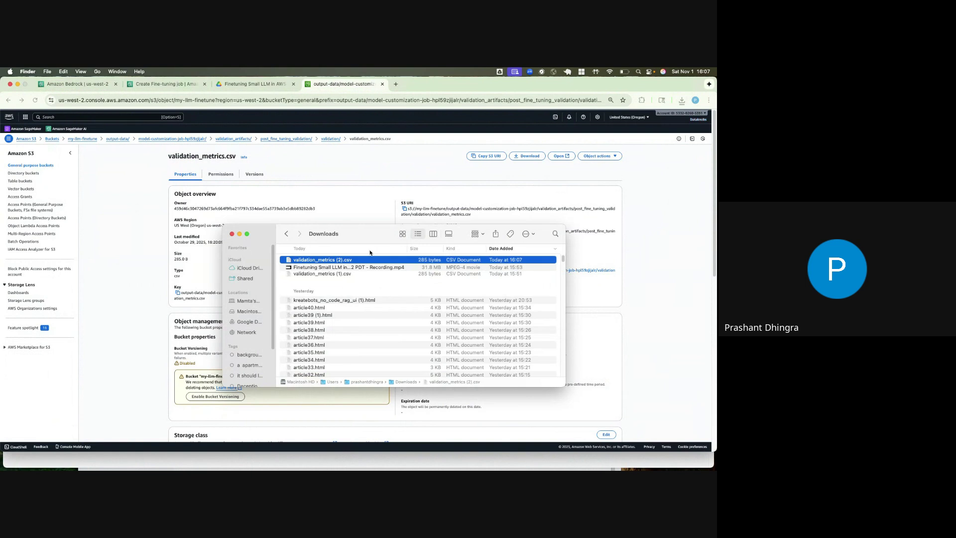
right_click(354, 260)
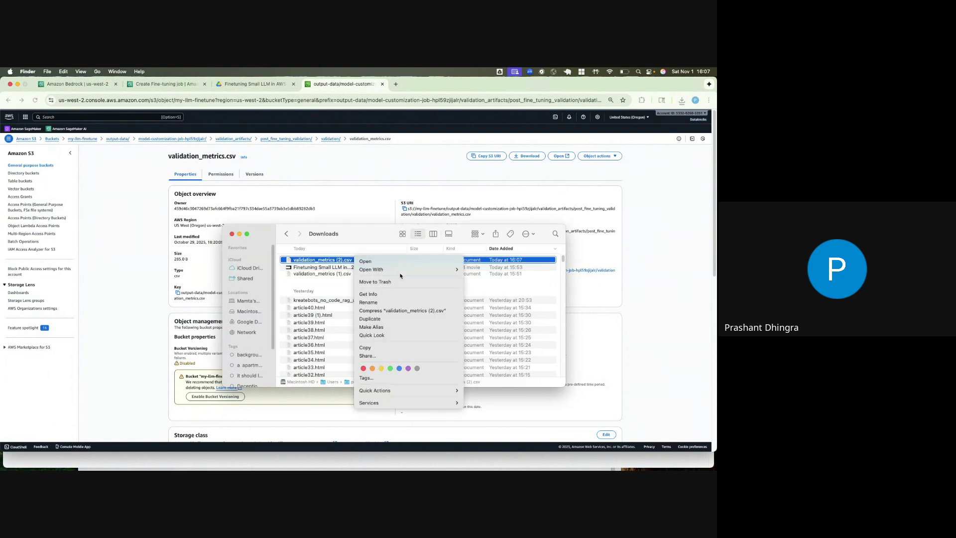
mouse_move(433, 269)
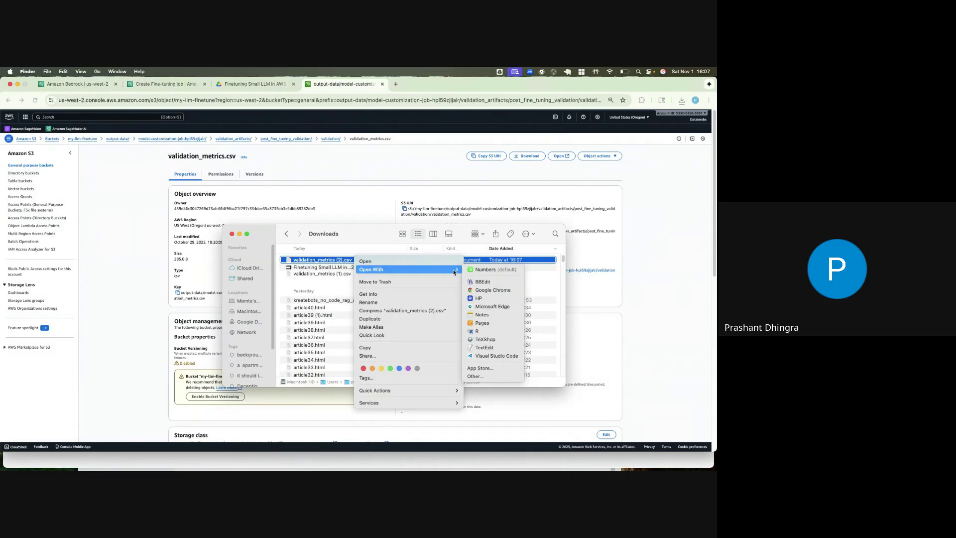
click(486, 281)
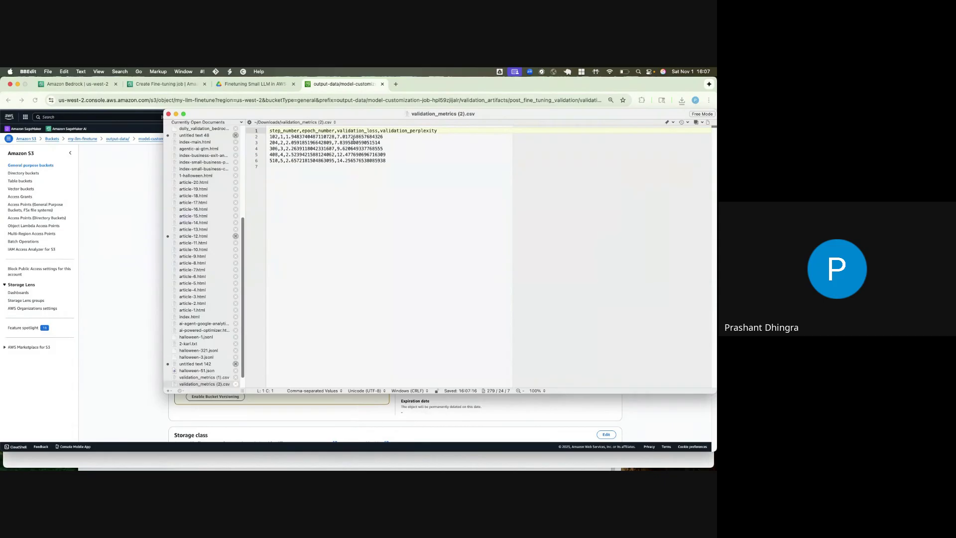
Examine the validation loss values of the first two epochs in the metrics file
click(287, 136)
drag(287, 137, 295, 141)
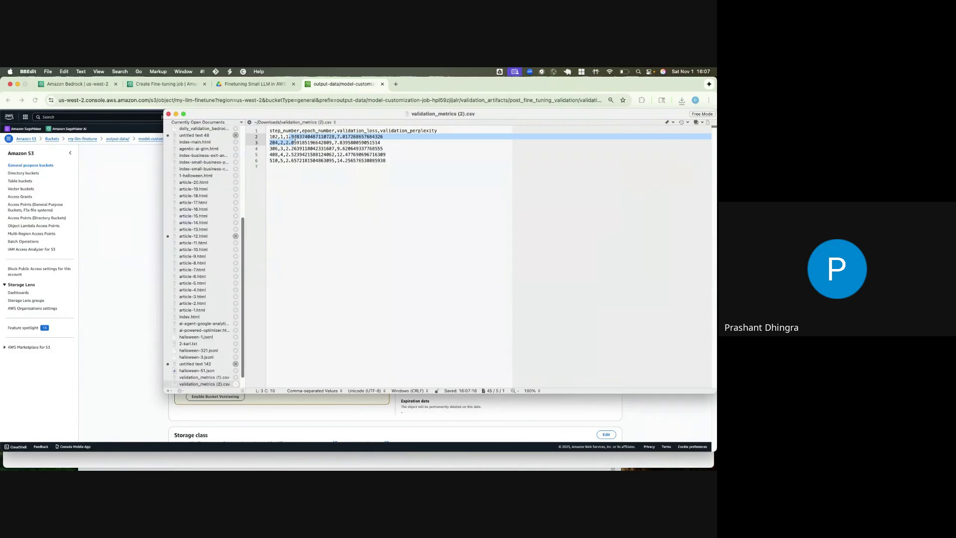
click(295, 141)
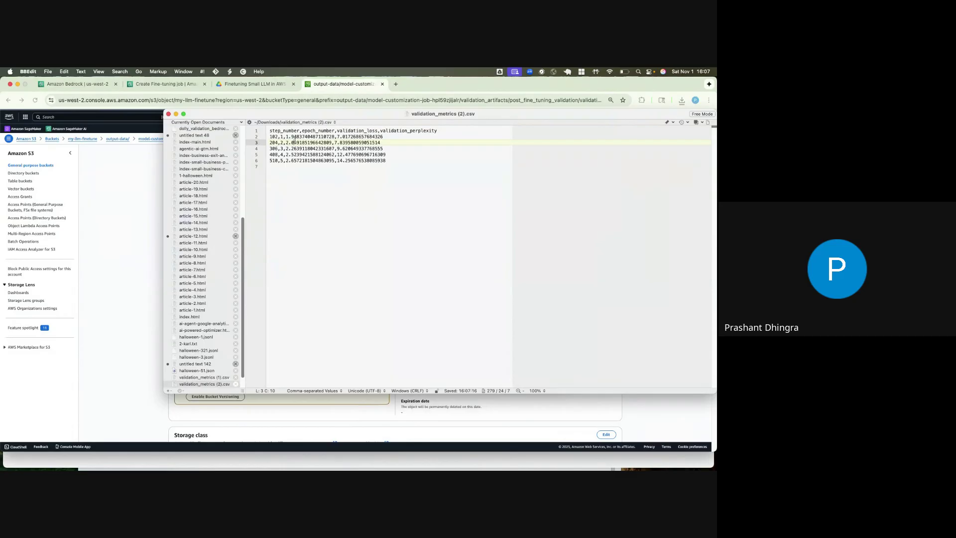
Return to the Create Fine-tuning job form in the browser and review its data locations and service role
click(156, 174)
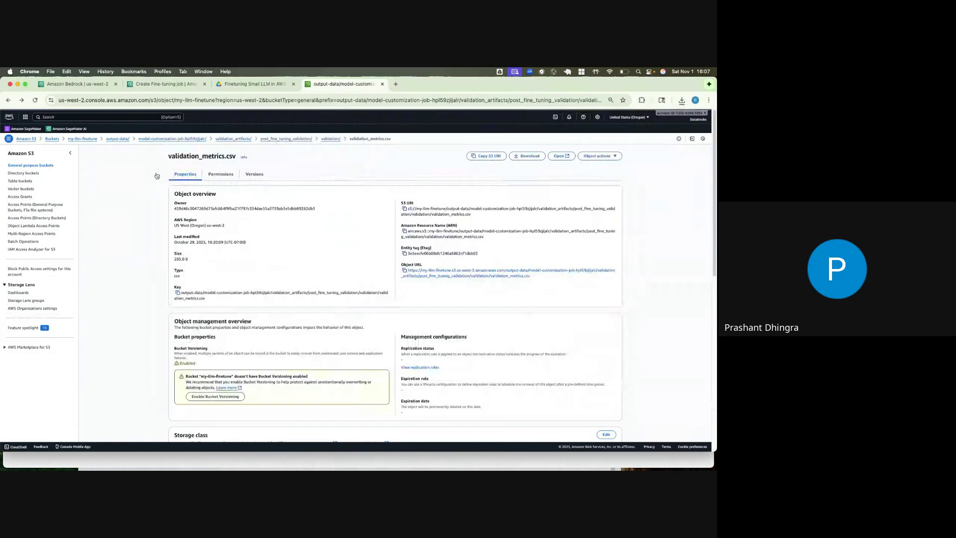
click(171, 87)
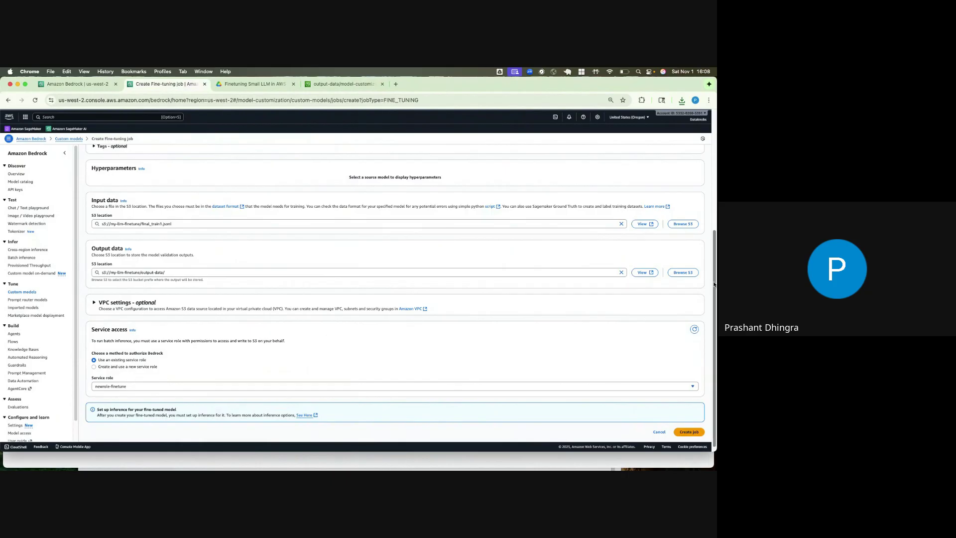
mouse_move(715, 284)
mouse_down()
mouse_move(714, 185)
mouse_move(715, 288)
mouse_up()
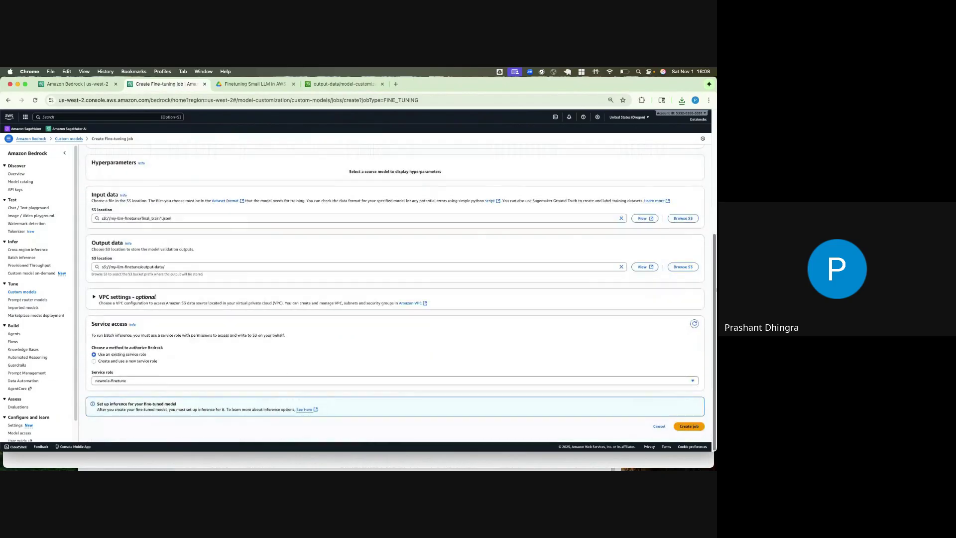